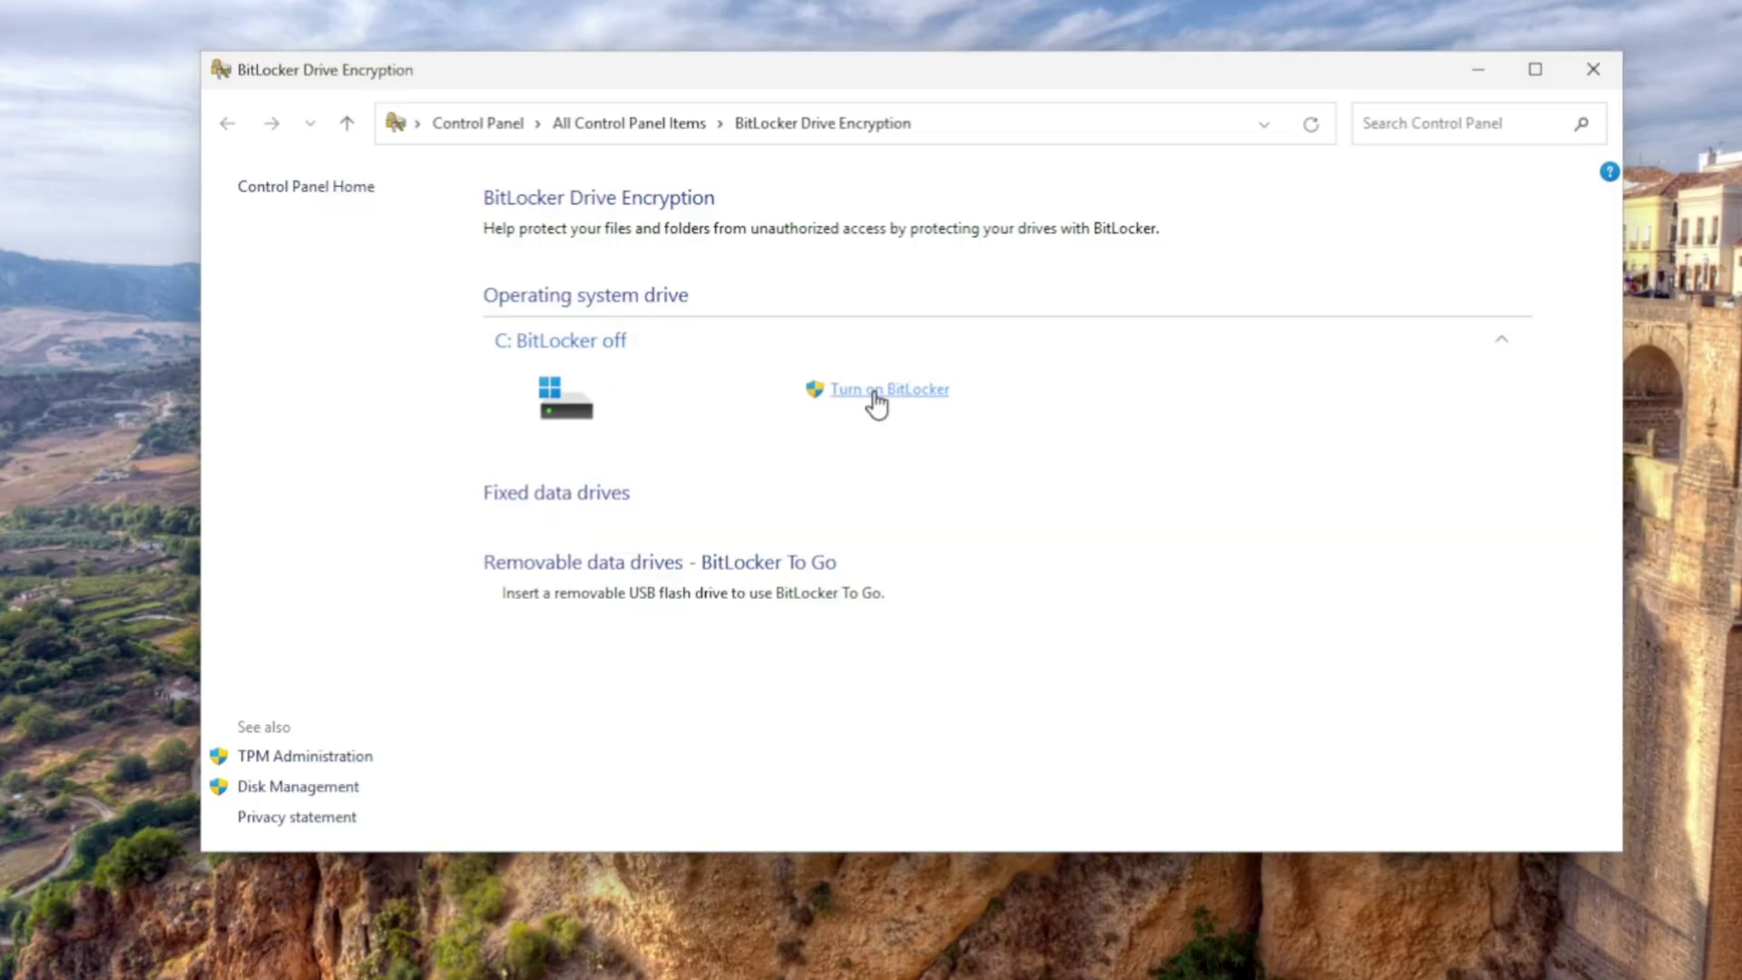
- Turn on BitLocker for C: and save its recovery key to the Desktop via Microsoft Print to PDF
left_click(876, 396)
left_click(730, 539)
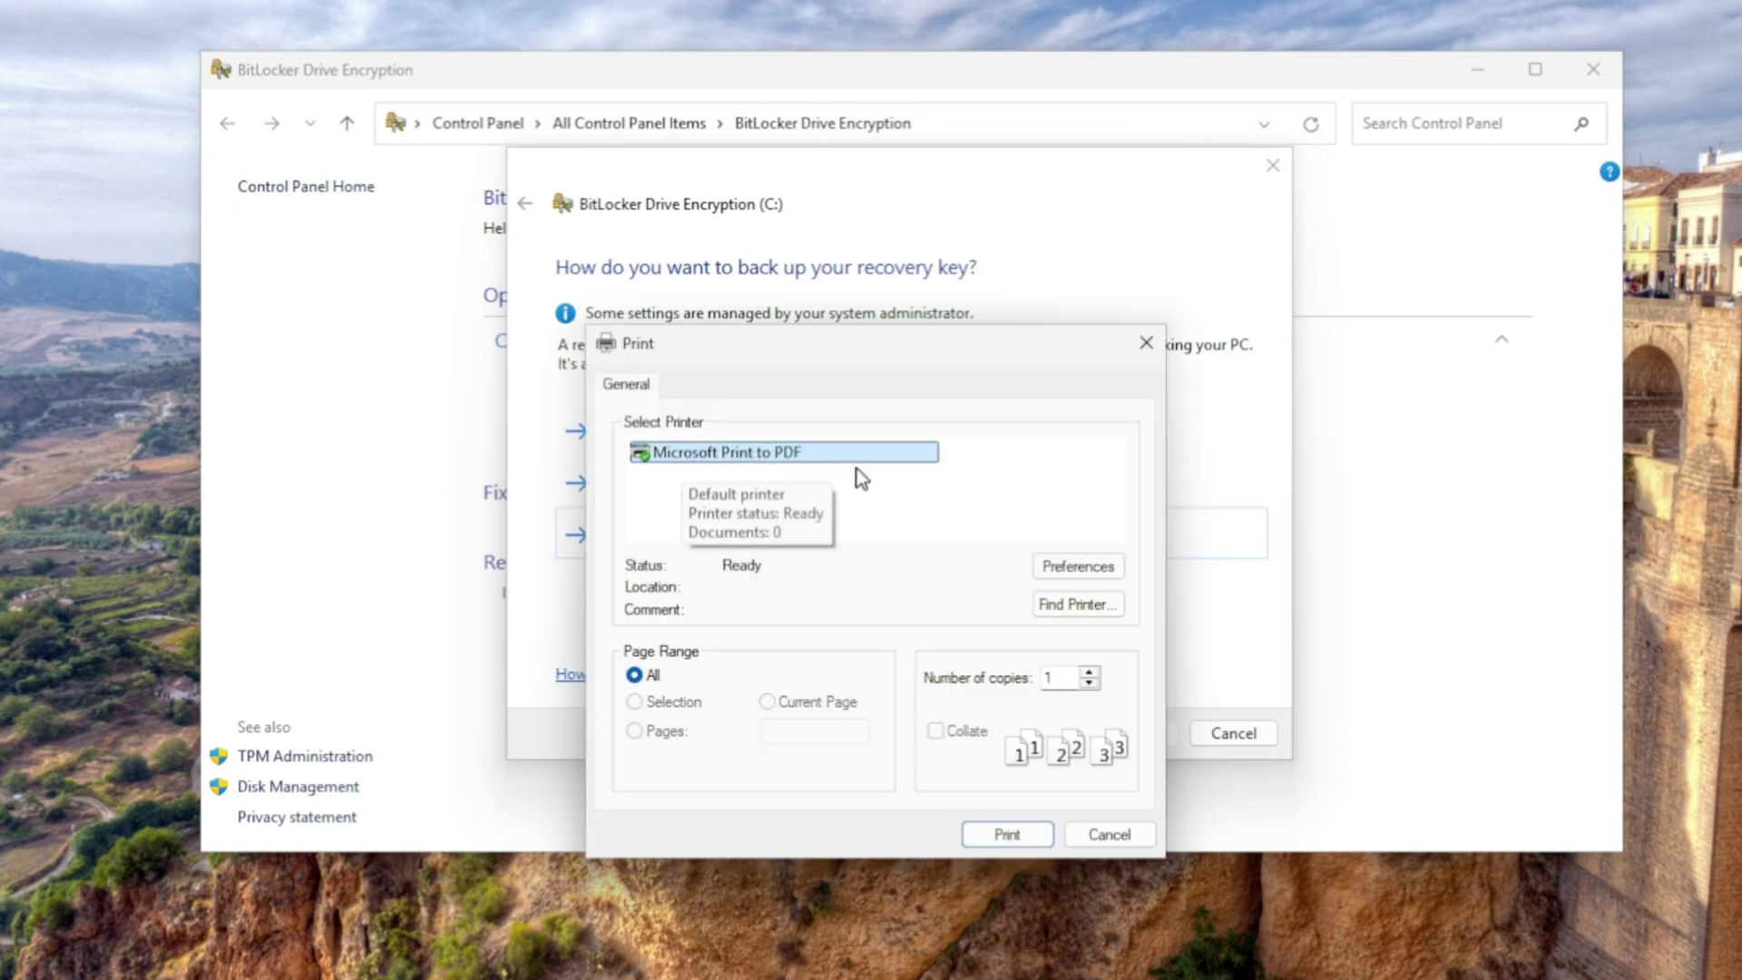
left_click(1006, 834)
left_click(619, 487)
left_click(777, 740)
type("keydfew")
left_click(1508, 826)
left_click(1132, 733)
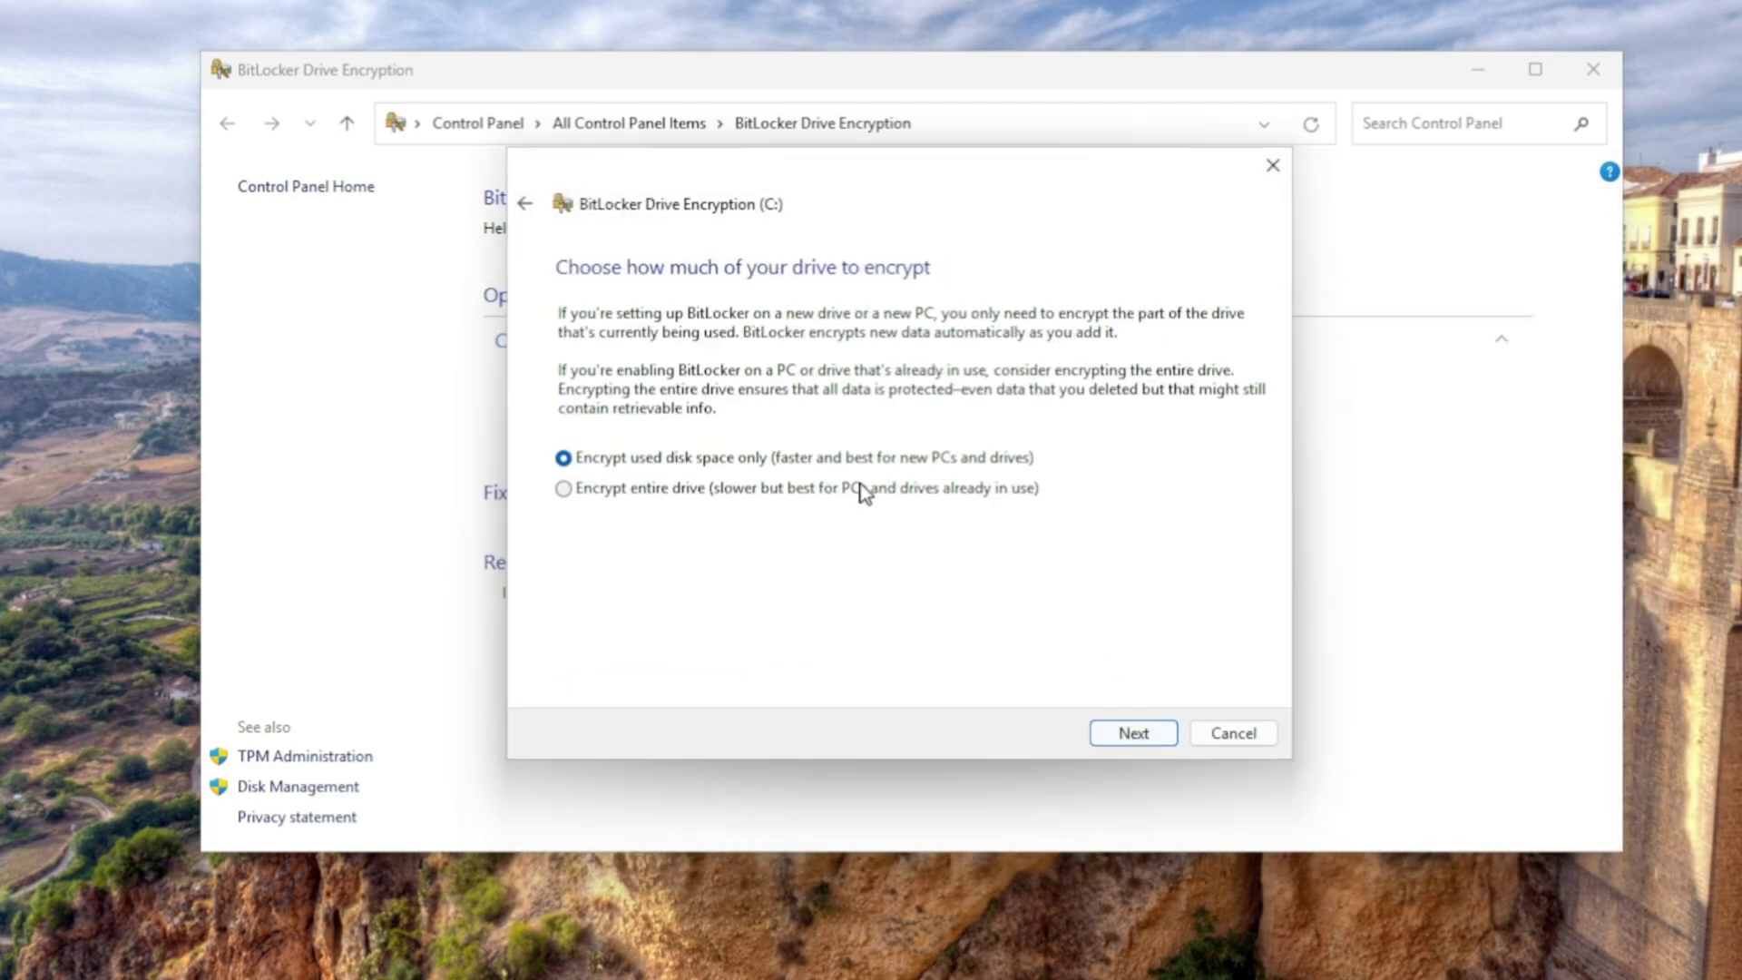
- Encrypt only used disk space with the default encryption mode, and start encrypting C:
left_click(1132, 732)
left_click(1132, 734)
left_click(1107, 731)
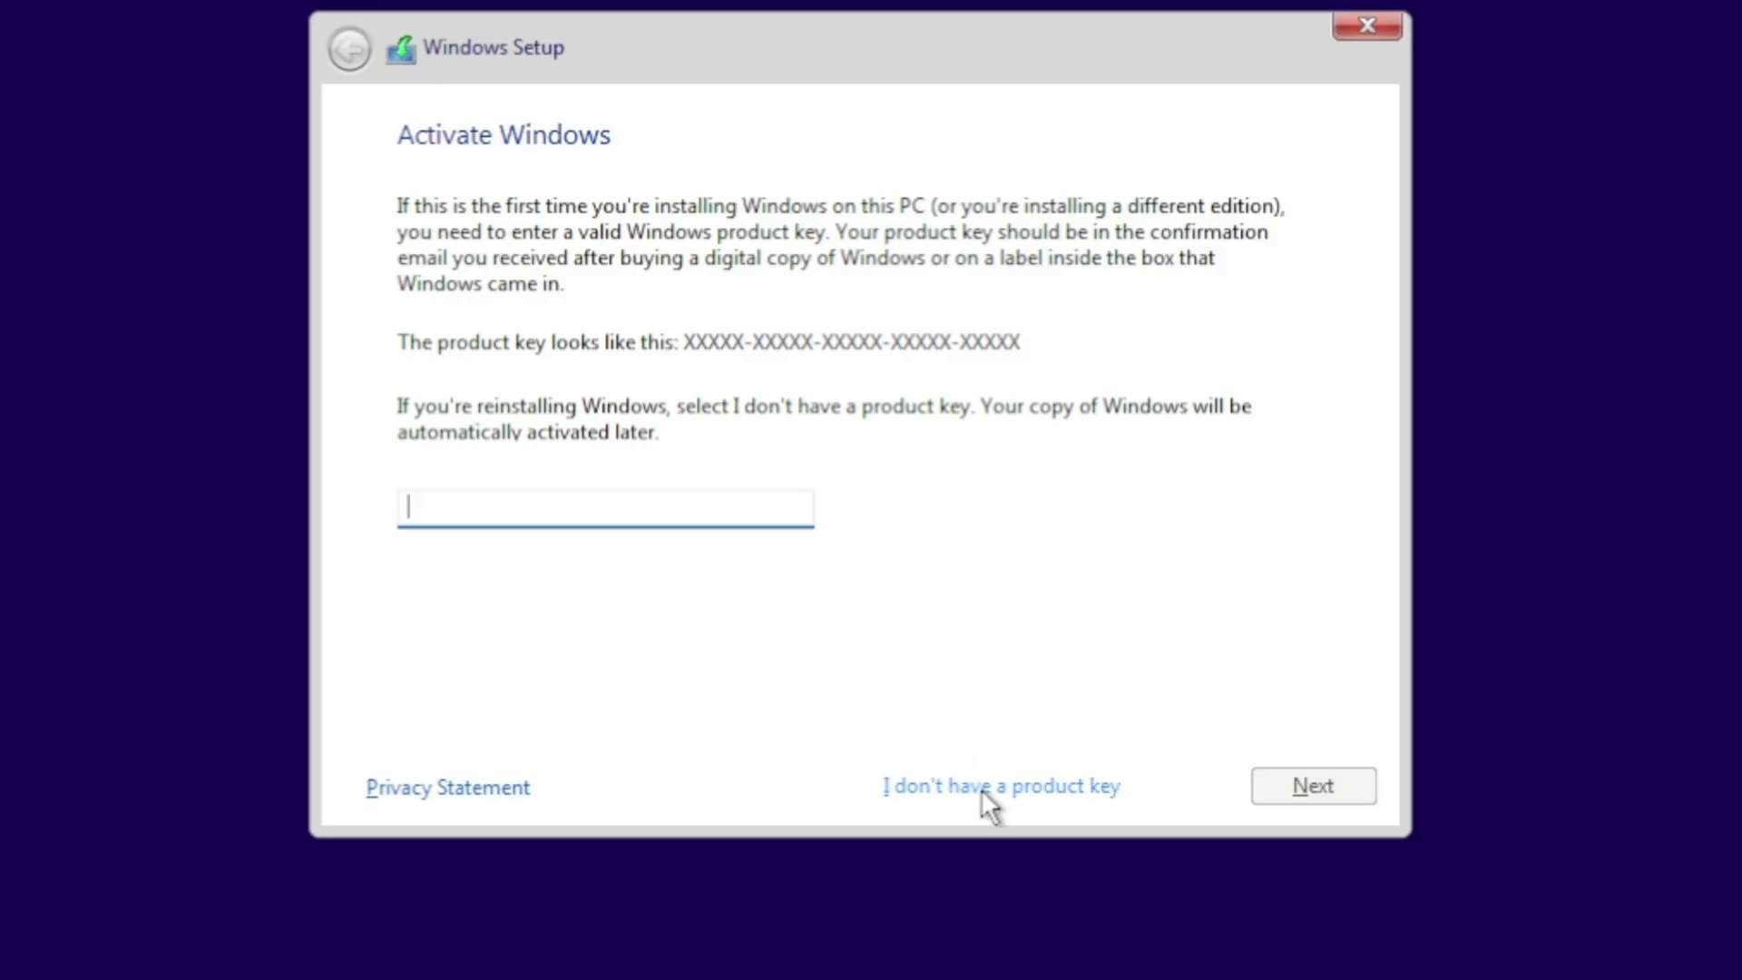
- Continue without a product key, choose the Windows 11 Pro edition, and accept the license
left_click(980, 788)
left_click(496, 435)
left_click(1304, 782)
left_click(1331, 779)
- Choose the Custom install type to manage Drive 0's partitions
left_click(594, 447)
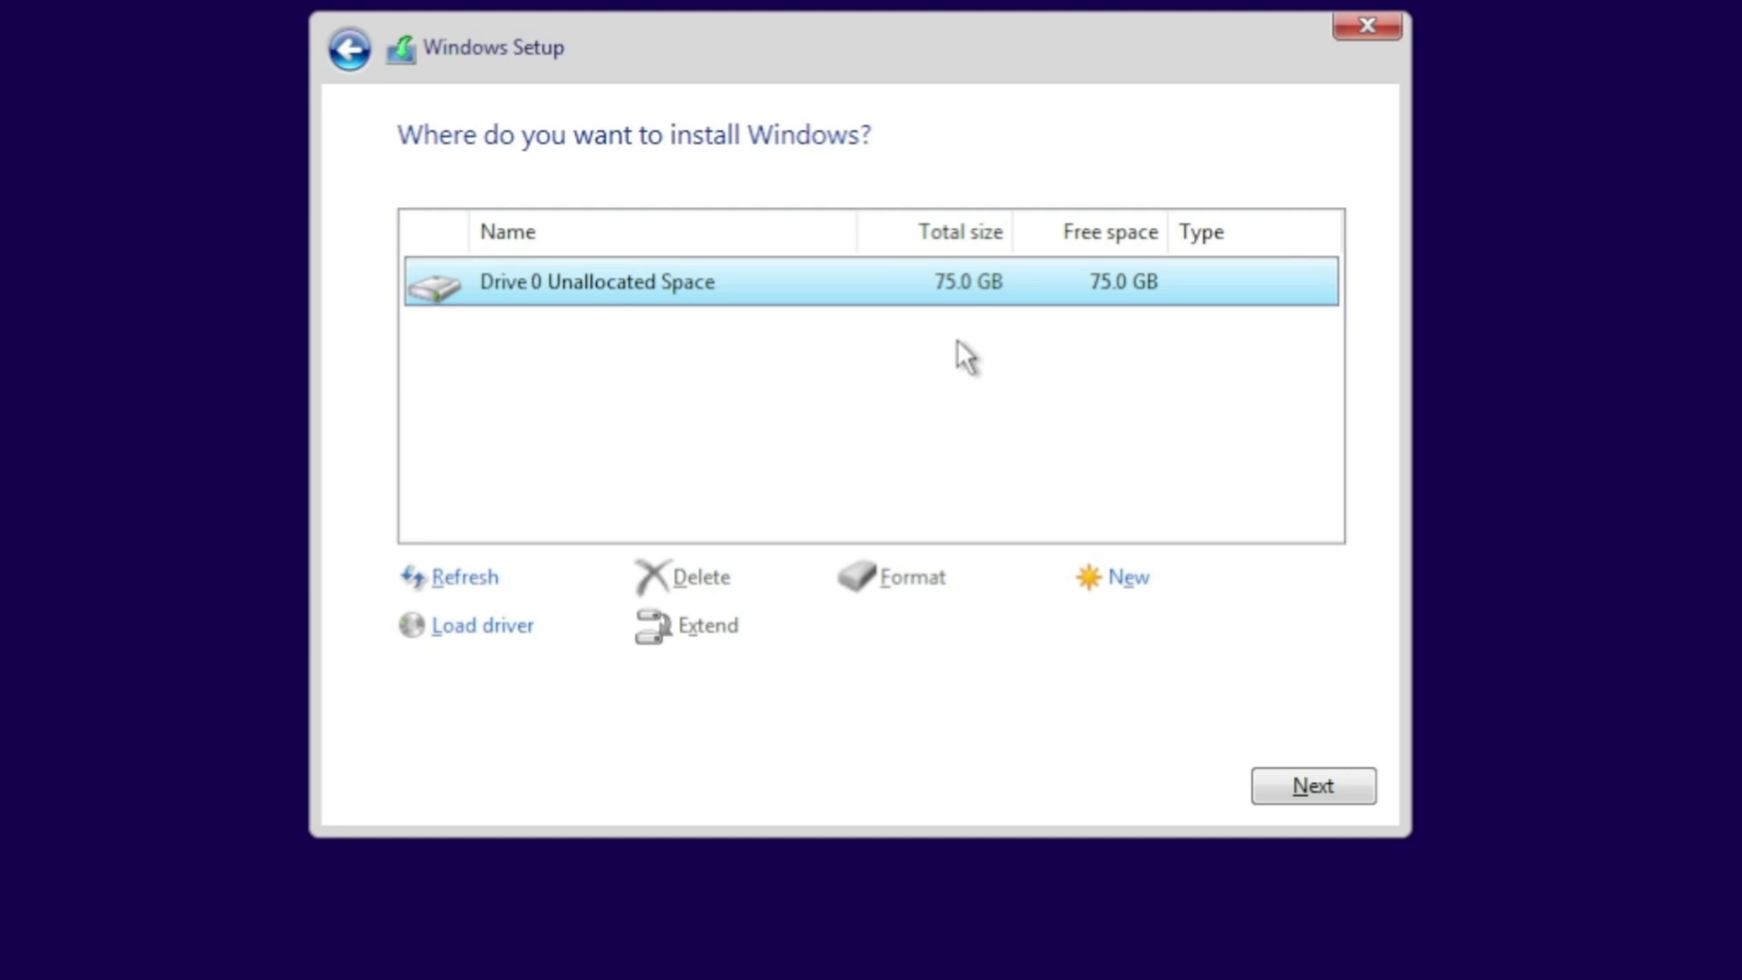